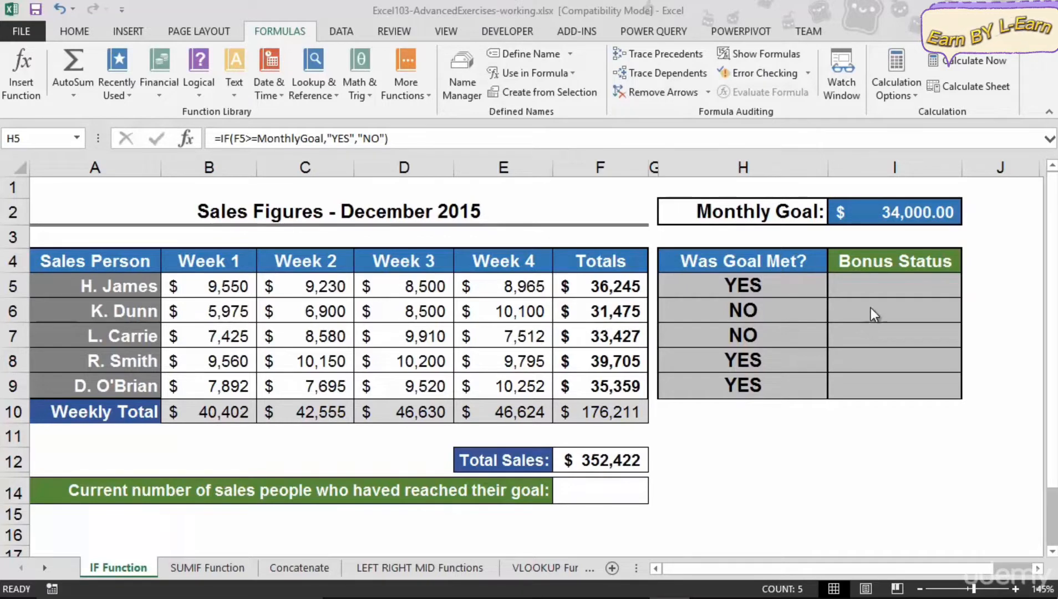
left_click(882, 288)
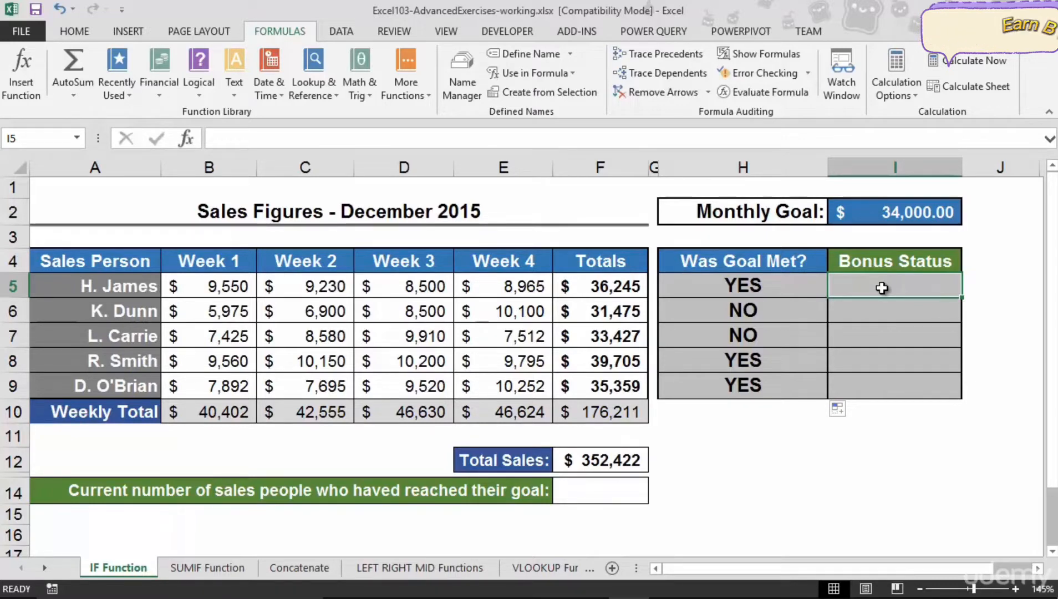
left_click(744, 291)
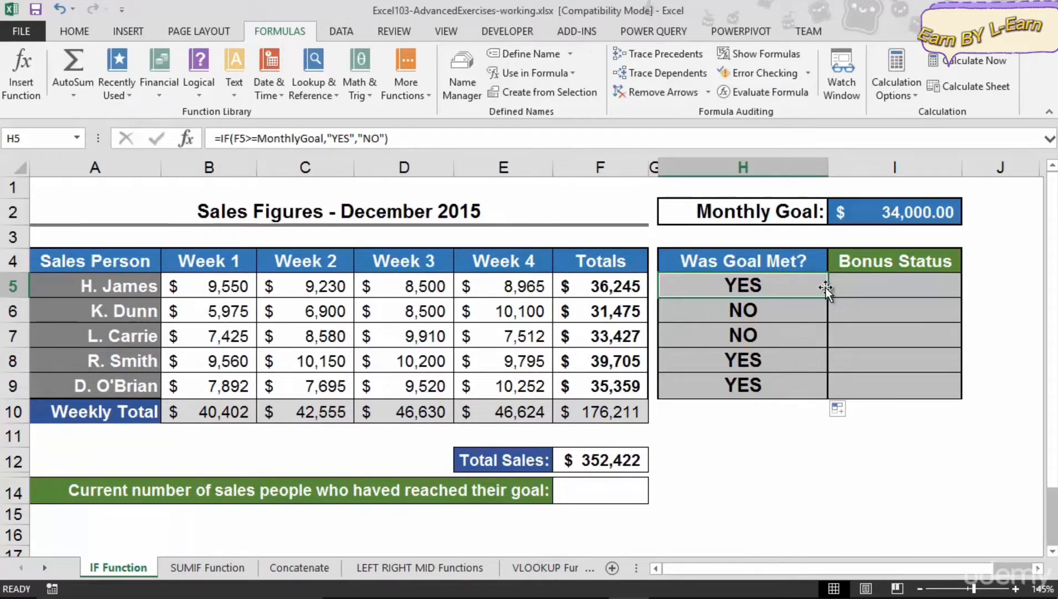
left_click(852, 285)
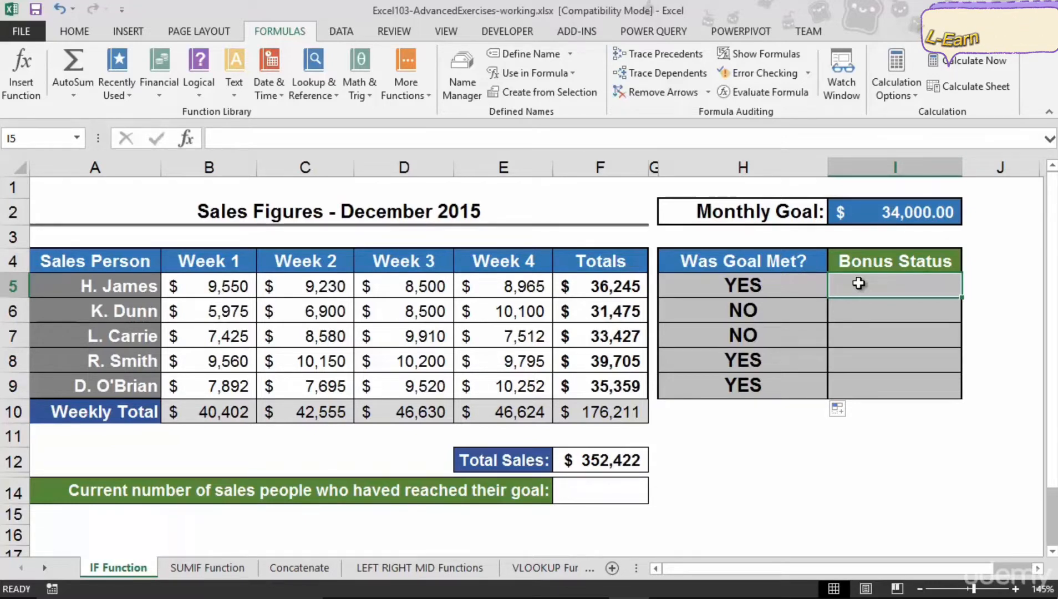
left_click(197, 86)
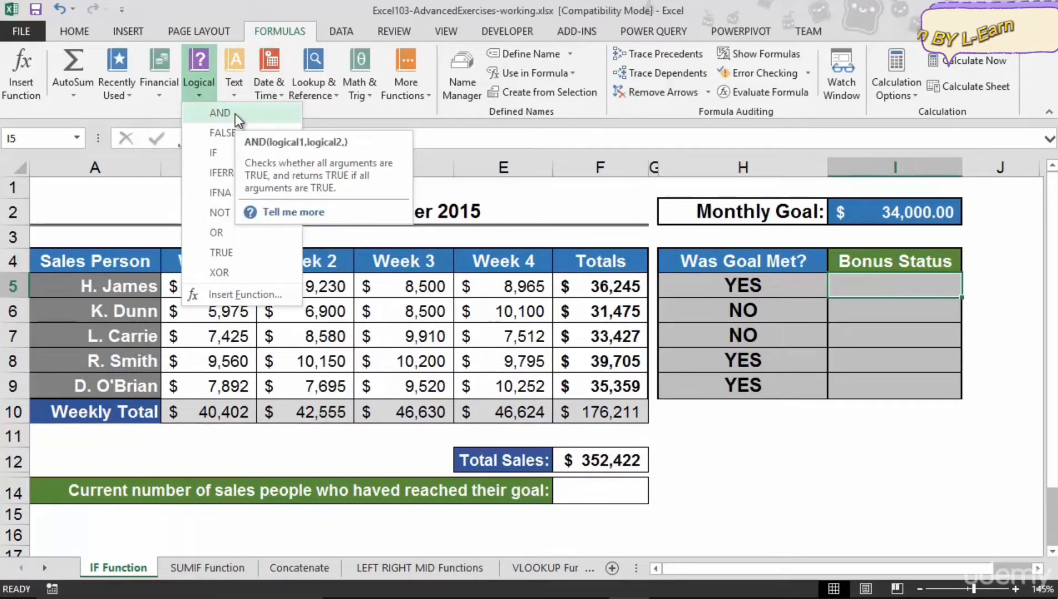
left_click(218, 154)
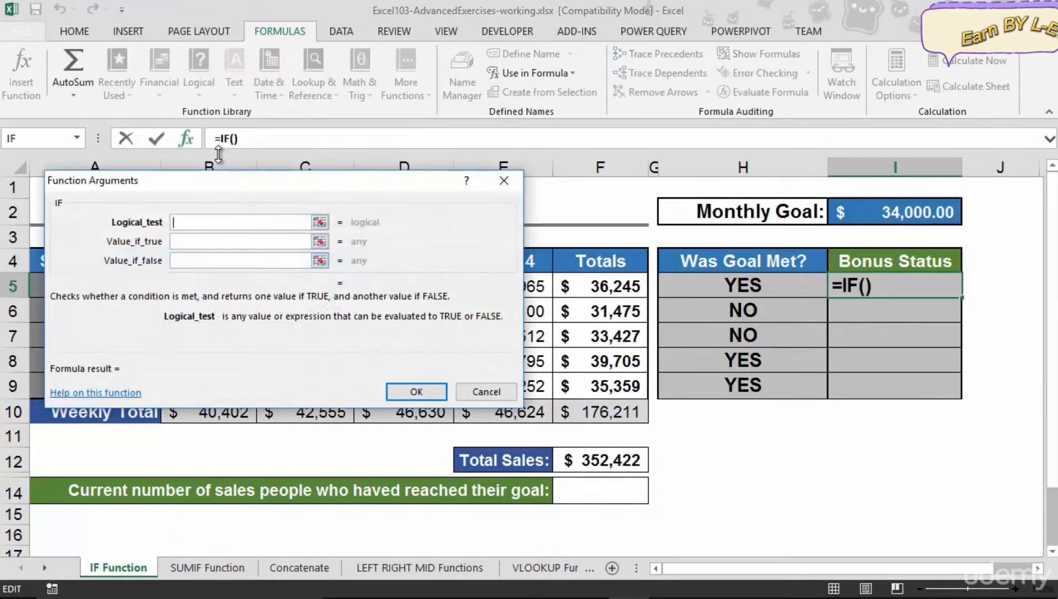
Enter an AND function as the IF's logical test and open the AND function's arguments.
left_click_drag(231, 182, 267, 177)
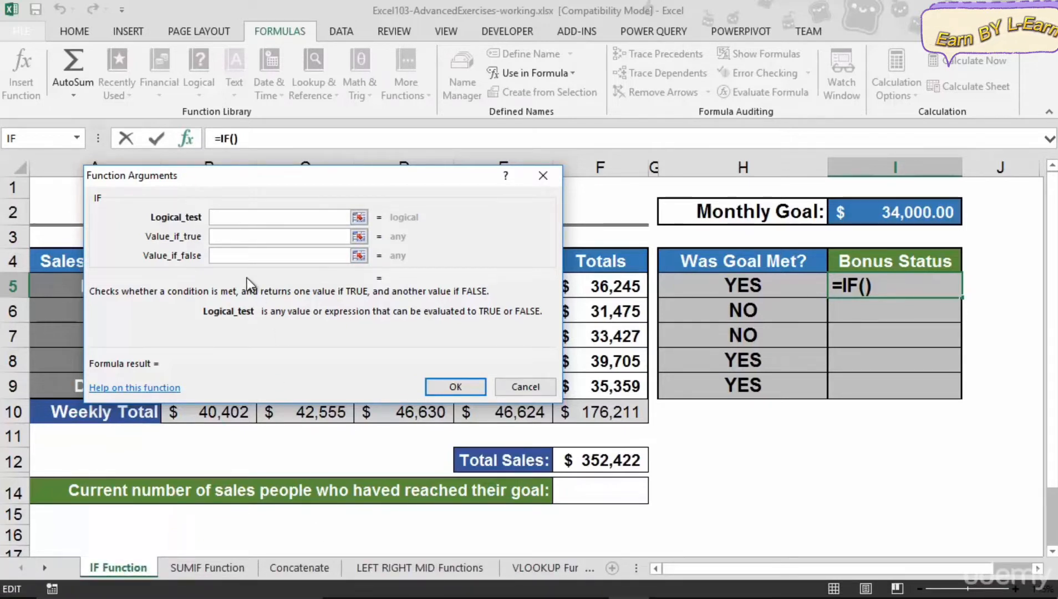
type("and")
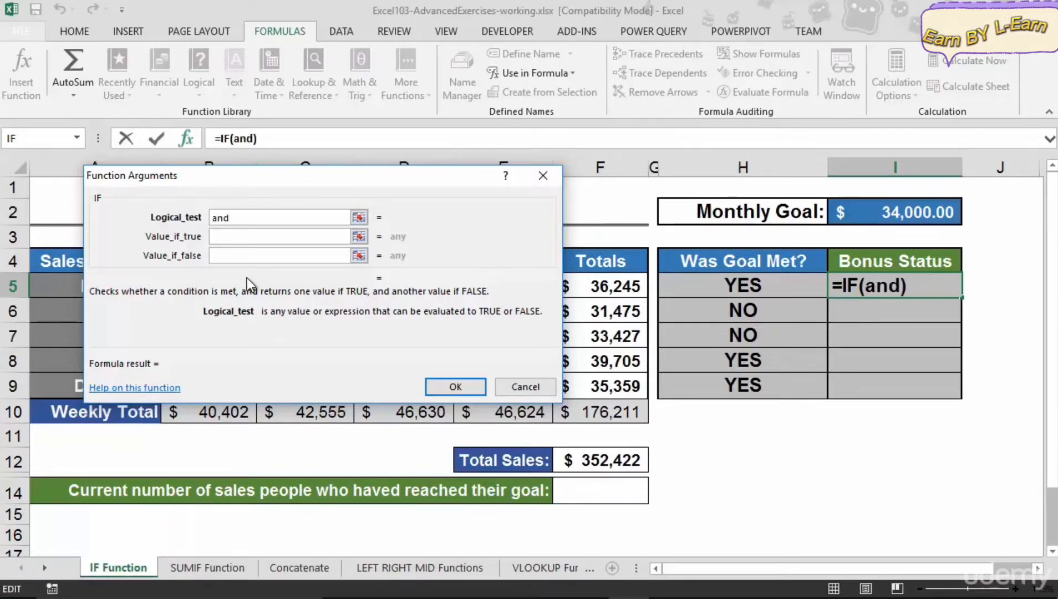
type("(")
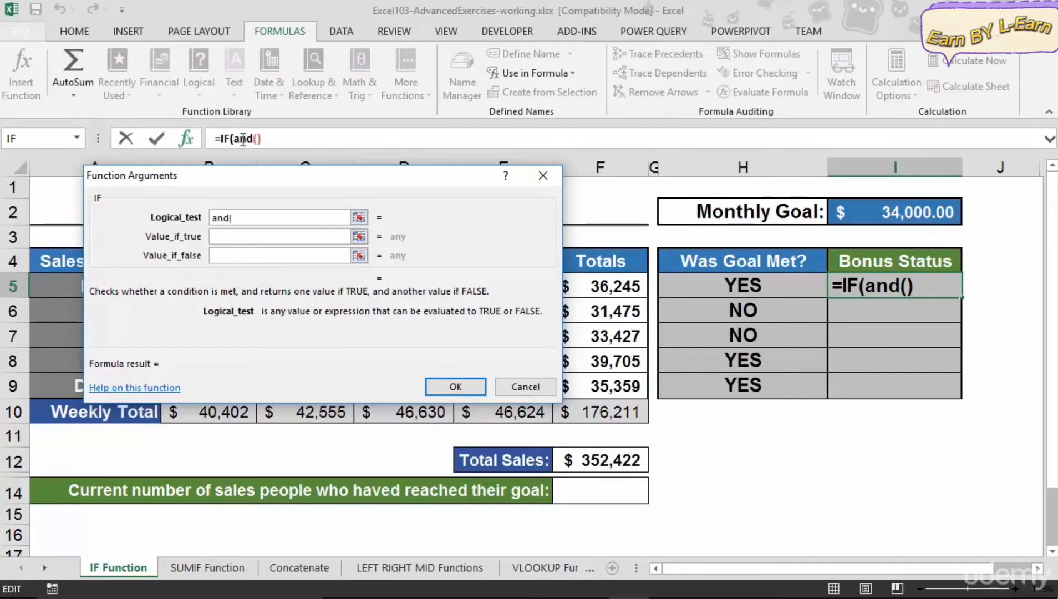
left_click(243, 139)
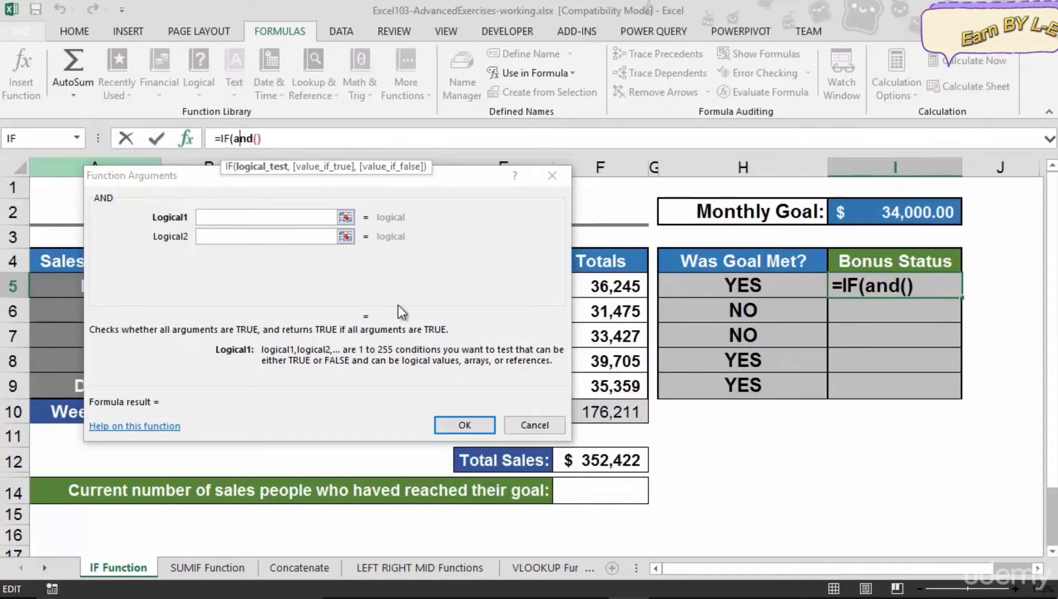
Set AND's first condition to H5="Yes" by picking the goal-met cell and comparing it to Yes.
left_click(228, 215)
left_click_drag(212, 176, 181, 265)
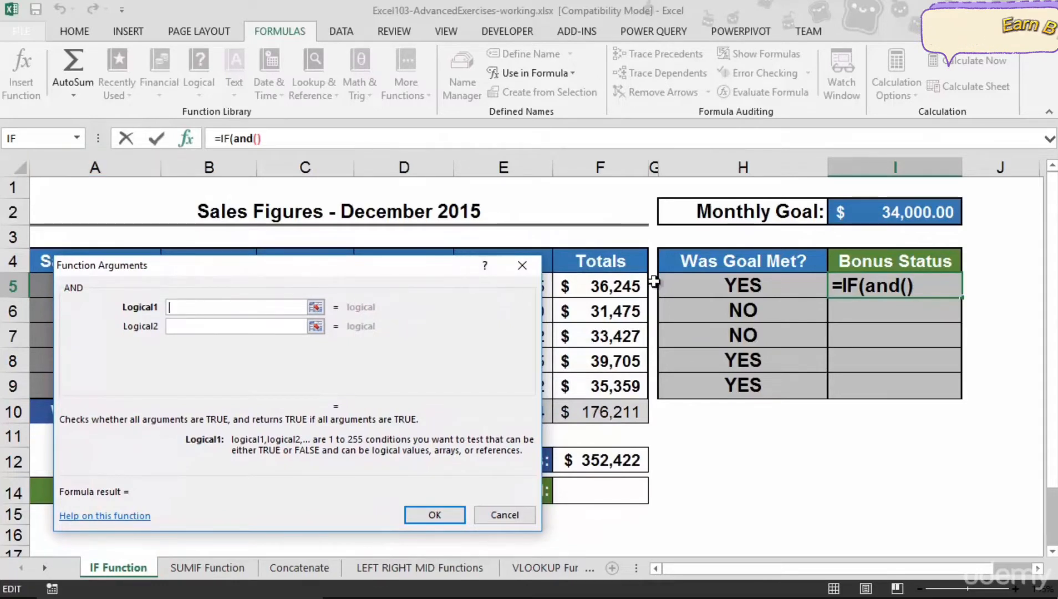
left_click(724, 289)
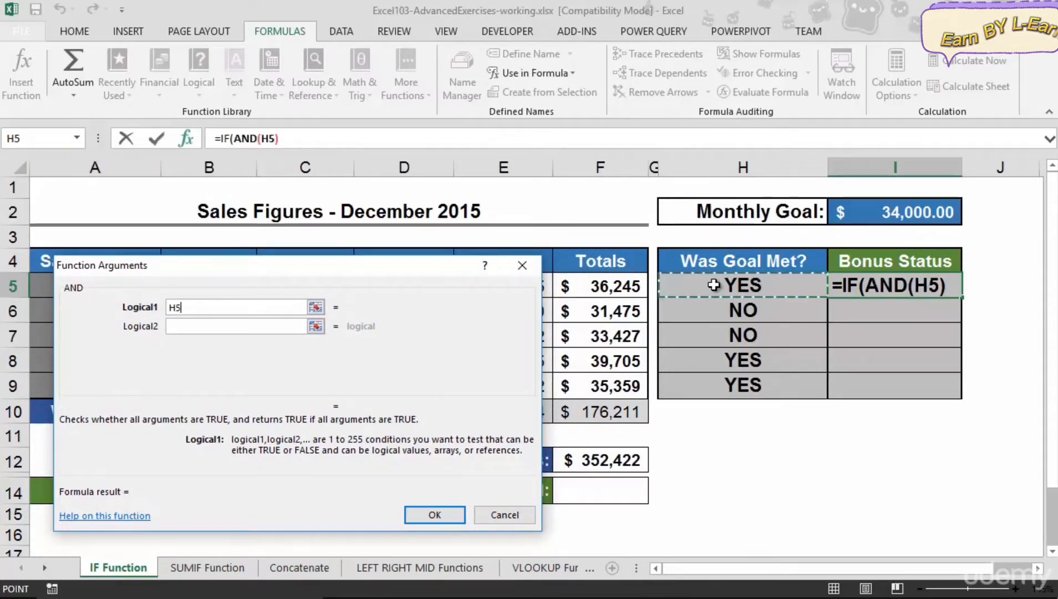
type("=")
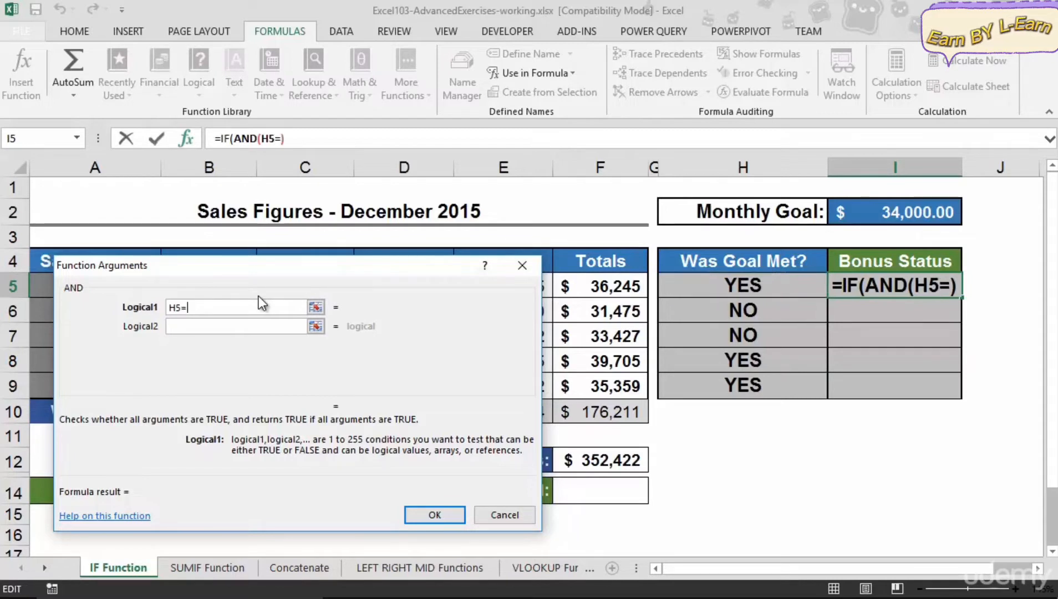
type("\"Yes")
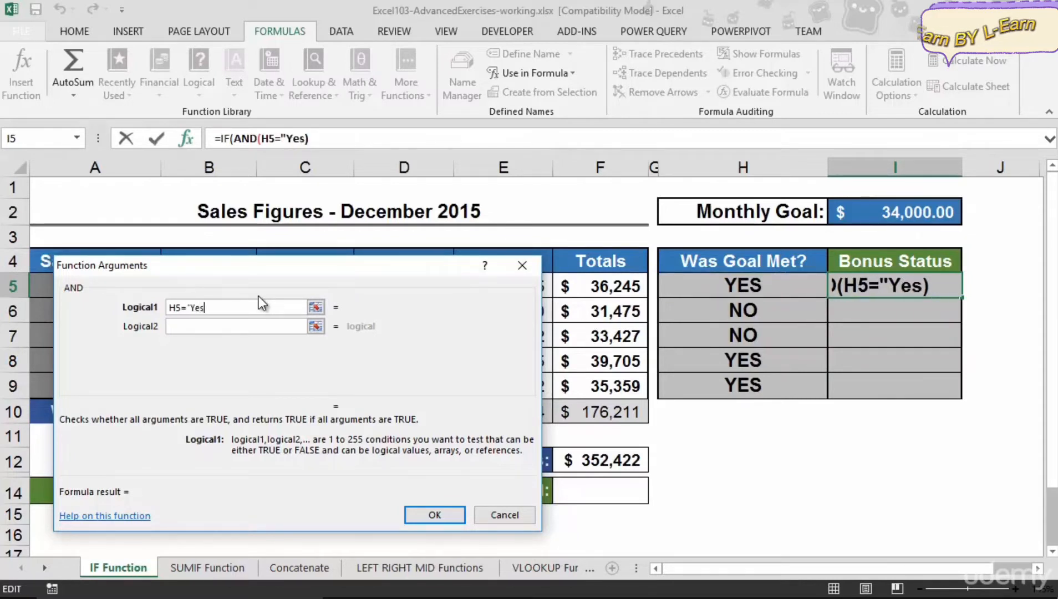
type("\"")
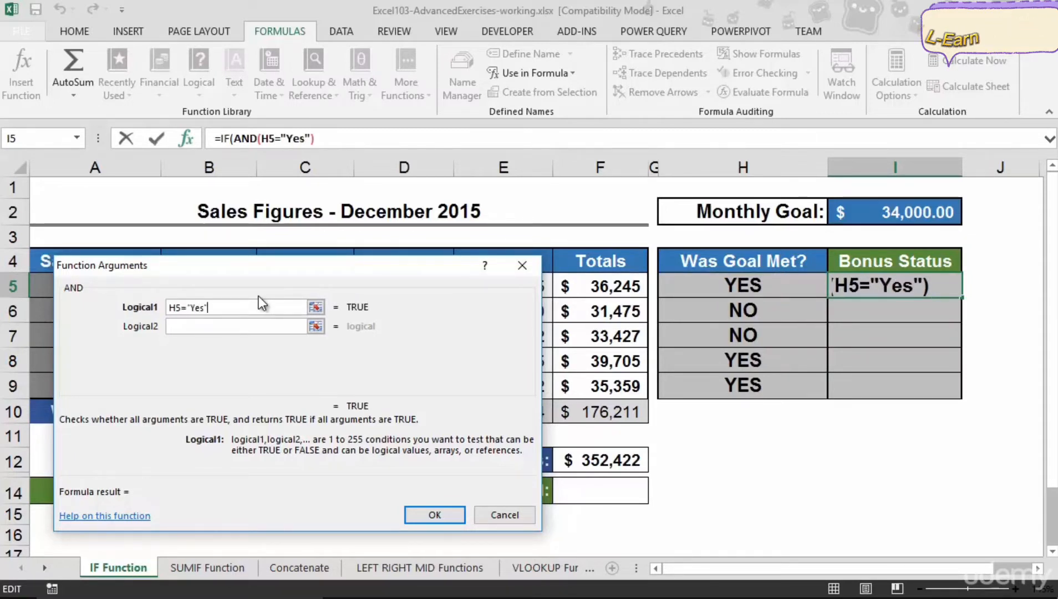
left_click(188, 326)
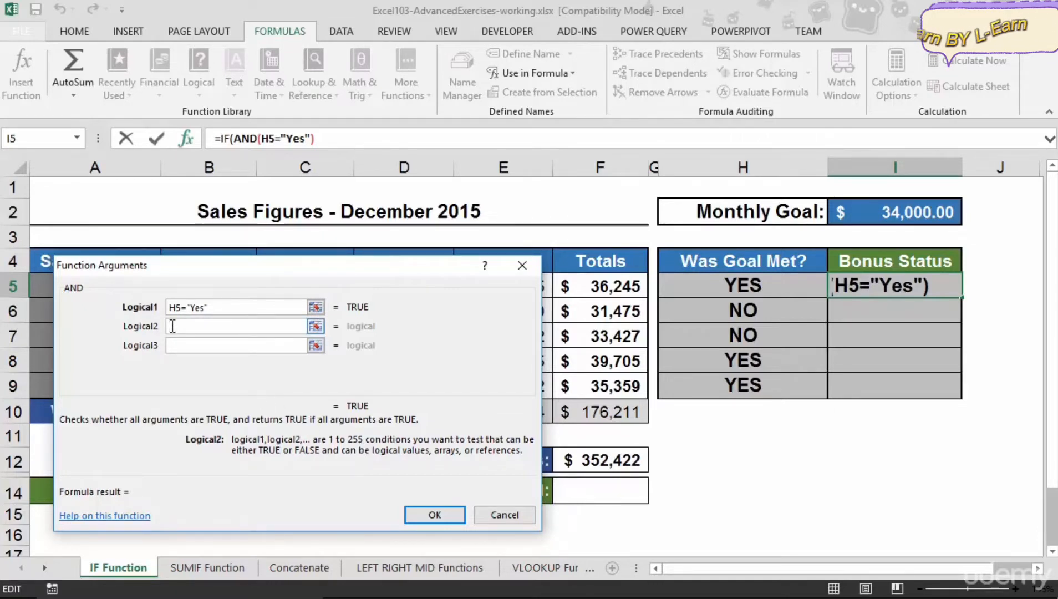
left_click_drag(269, 264, 271, 363)
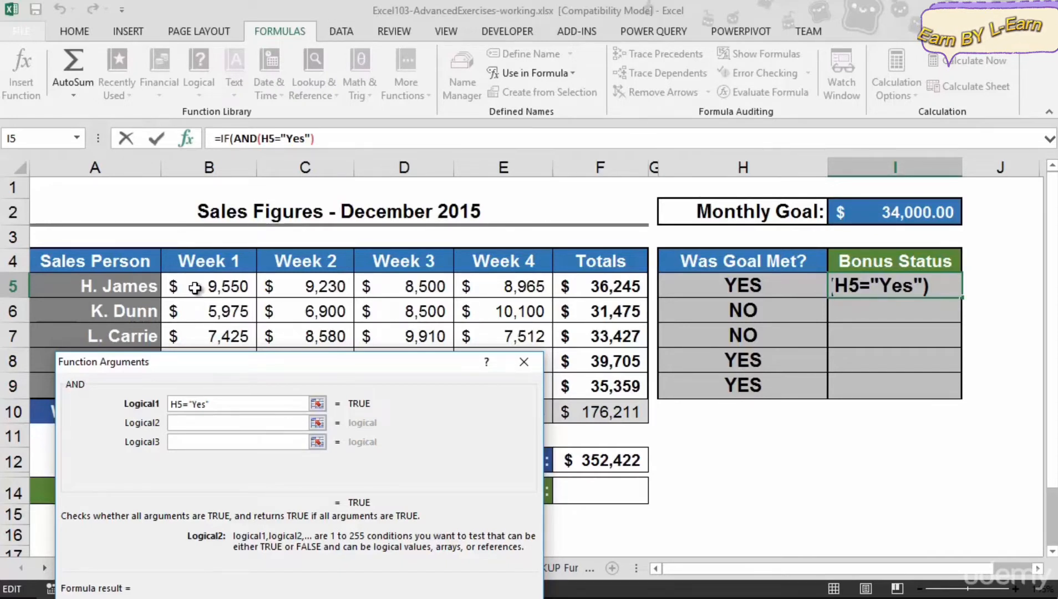
type("min")
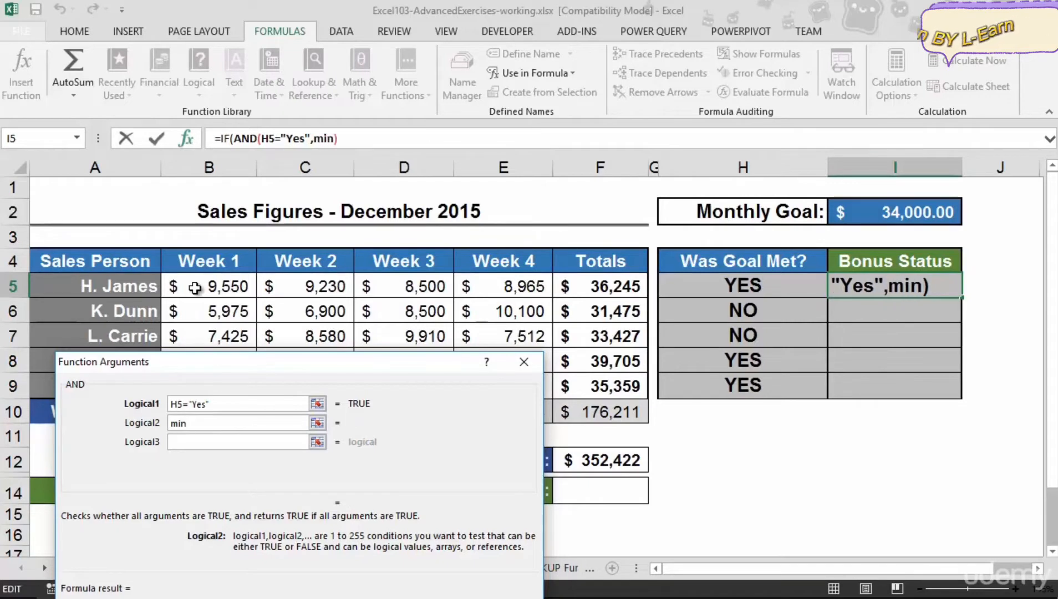
type("(")
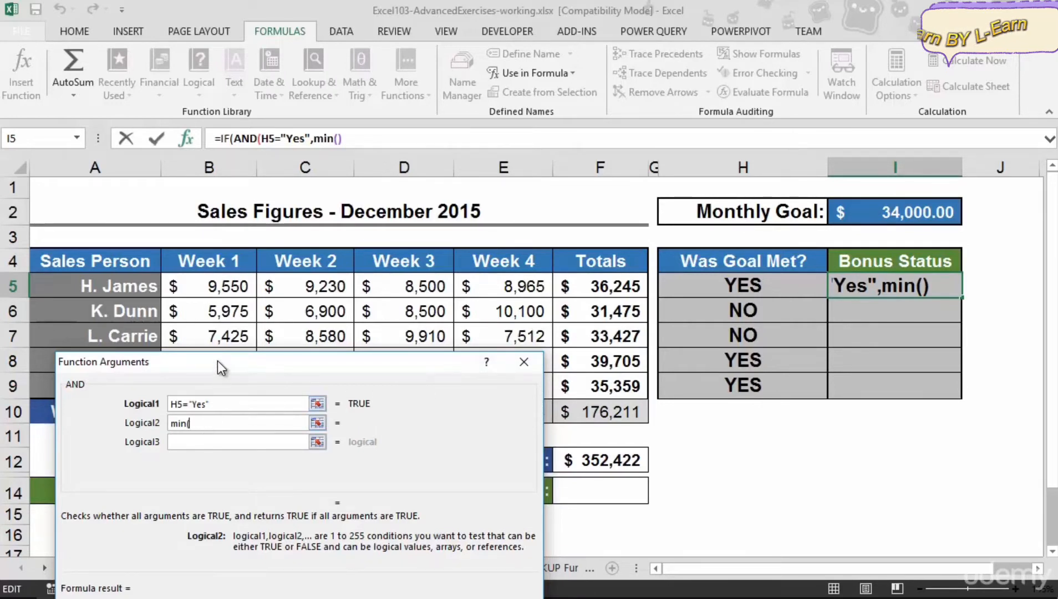
left_click_drag(218, 360, 223, 326)
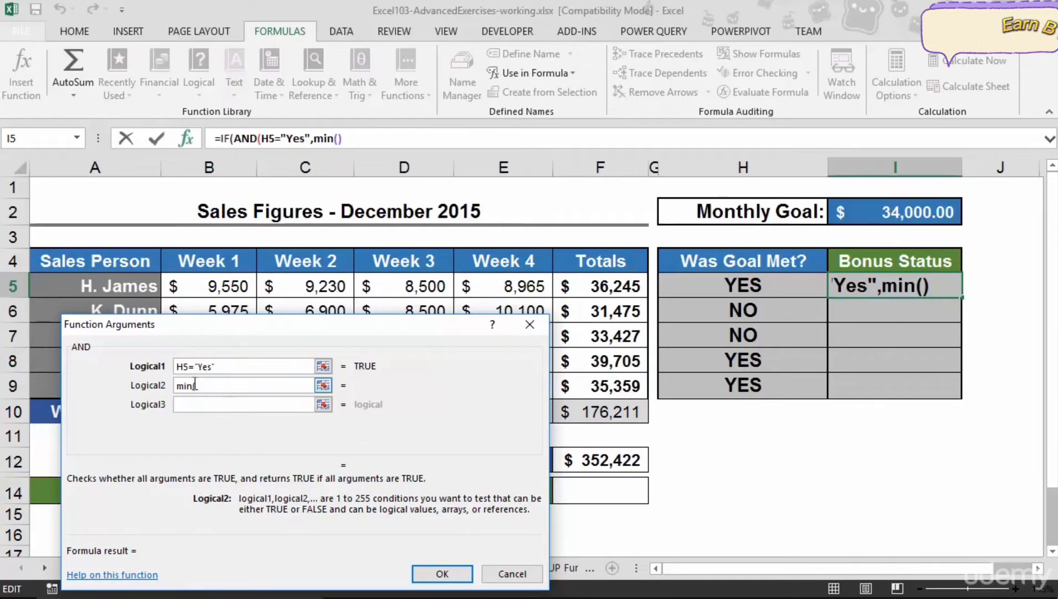
left_click_drag(194, 286, 487, 294)
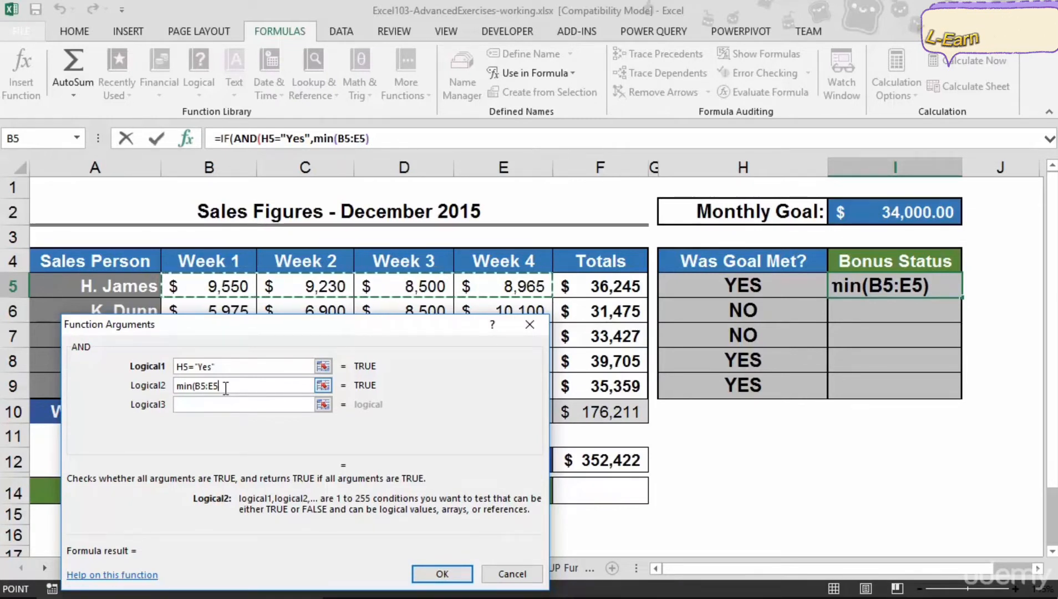
type(")")
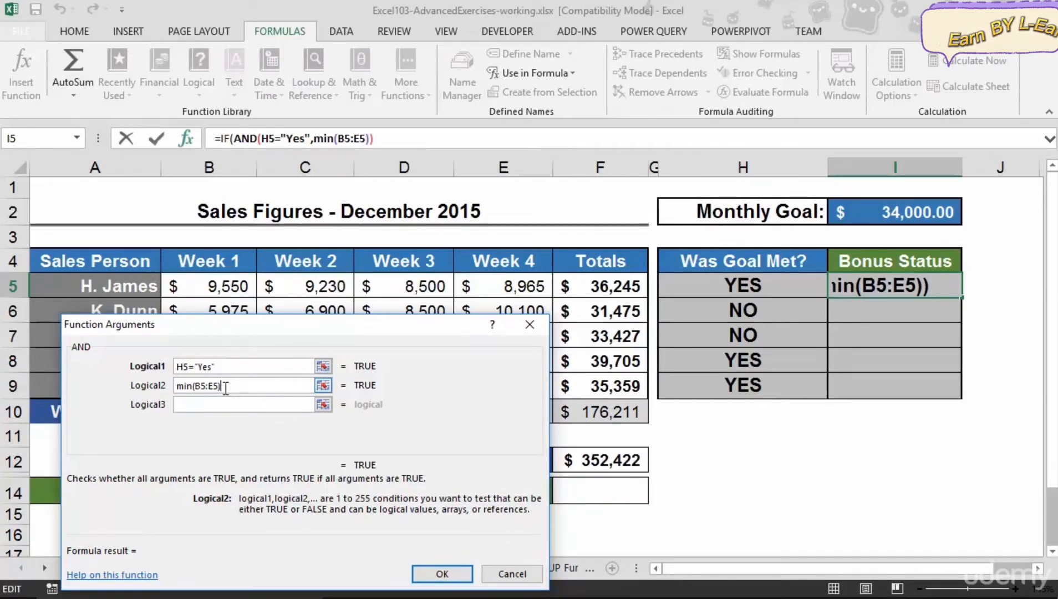
type(">=")
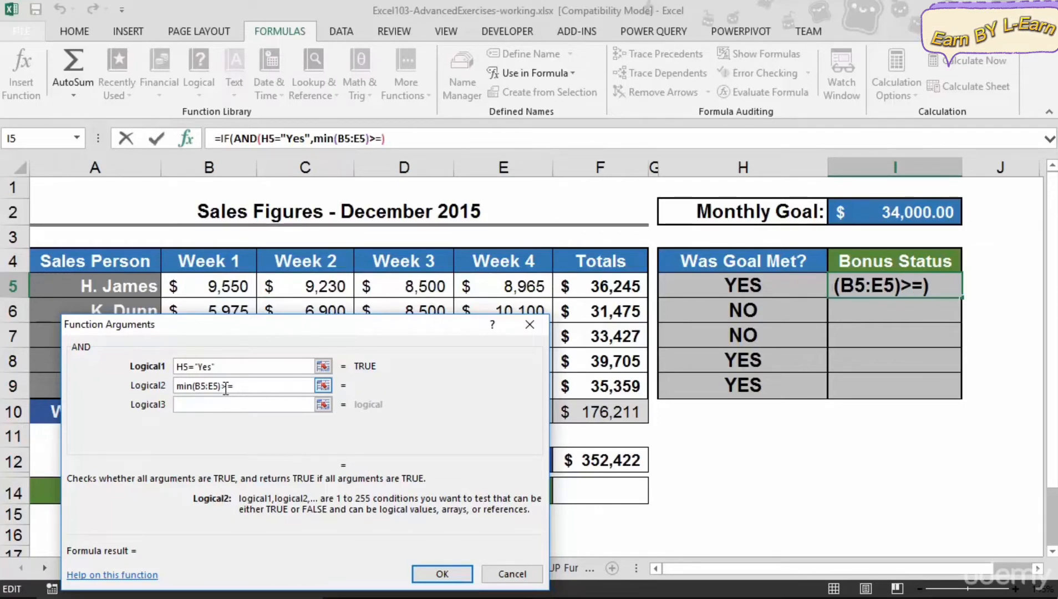
type("8000")
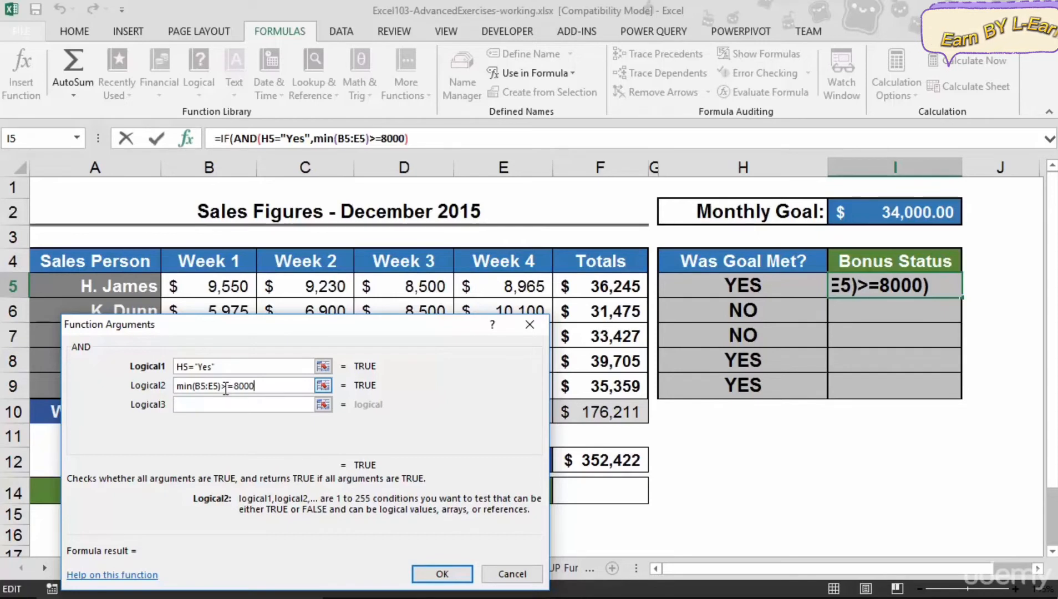
Return to the IF arguments, set the true value to BONUS and the false value to NO BONUS, and confirm.
left_click(226, 137)
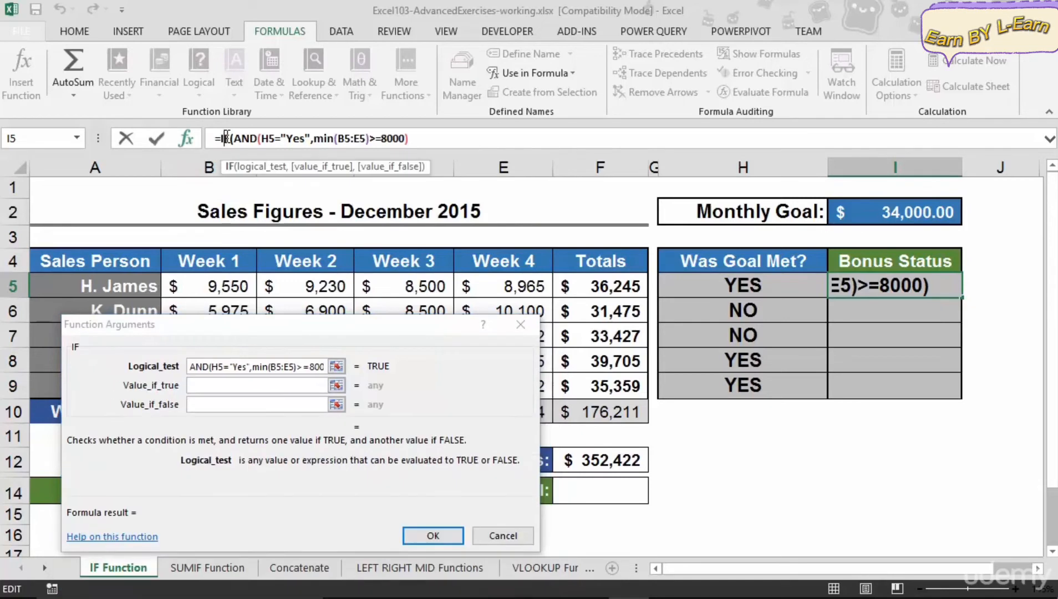
left_click(200, 386)
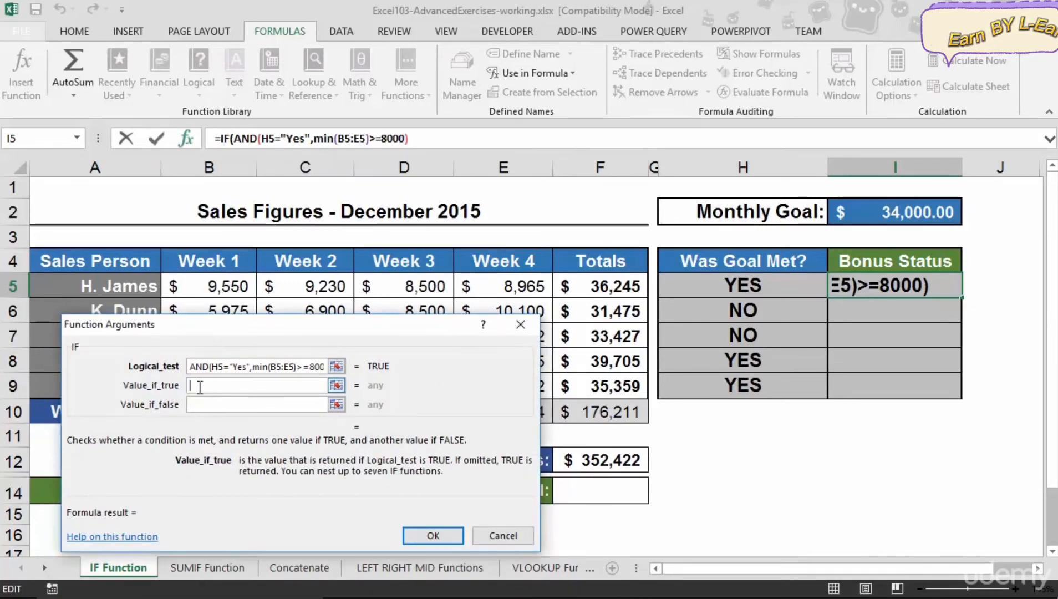
type("BONUS")
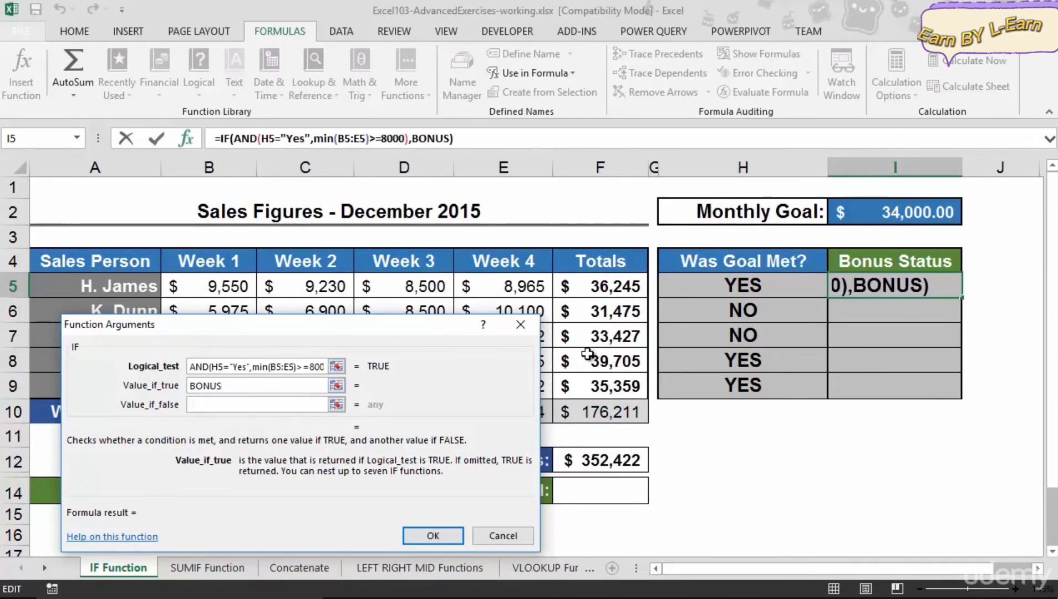
key("Tab")
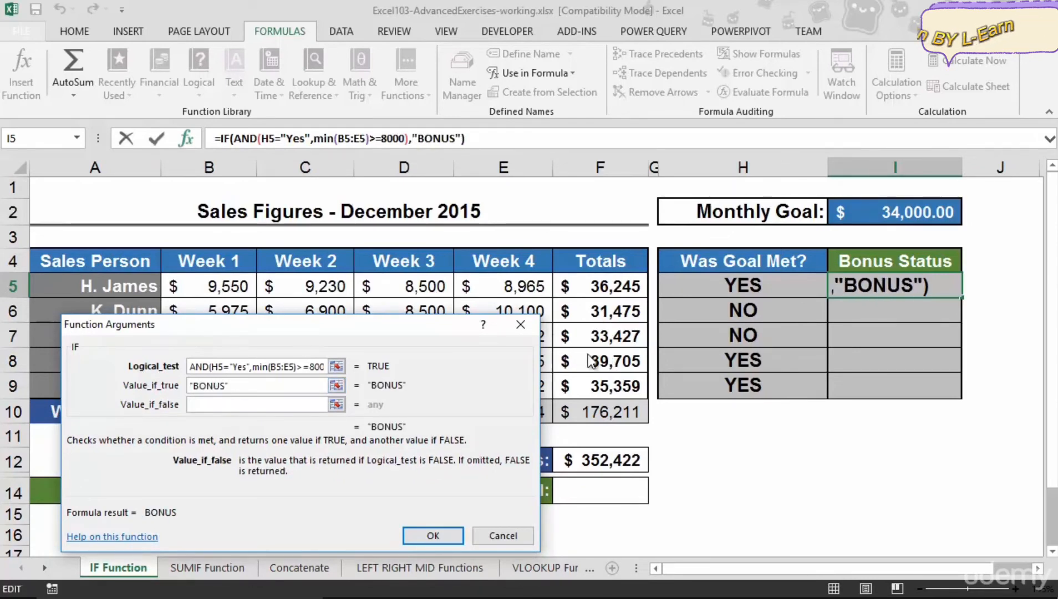
type("NO BONUS")
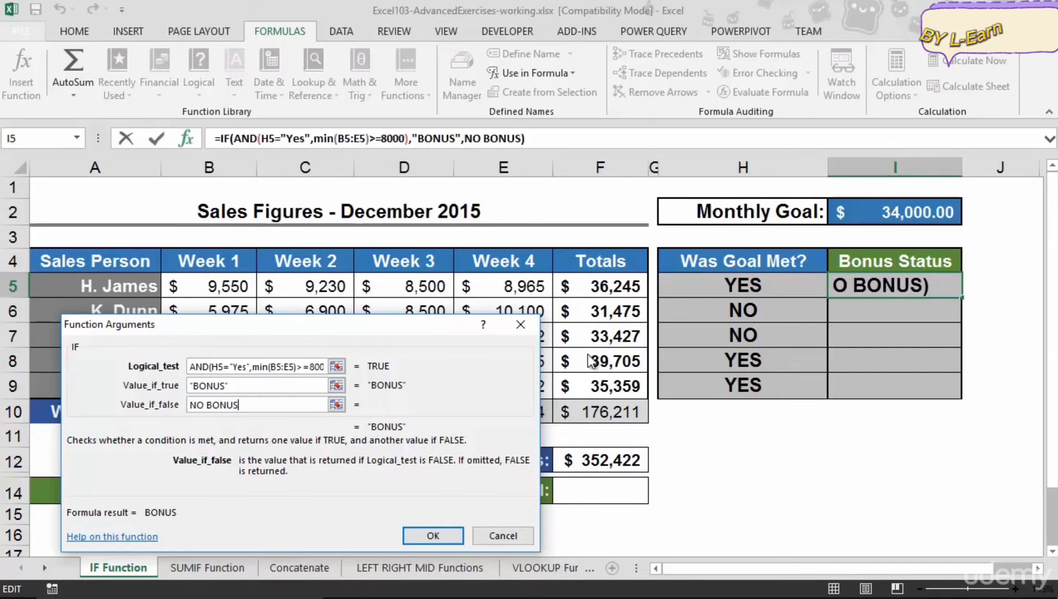
key("Tab")
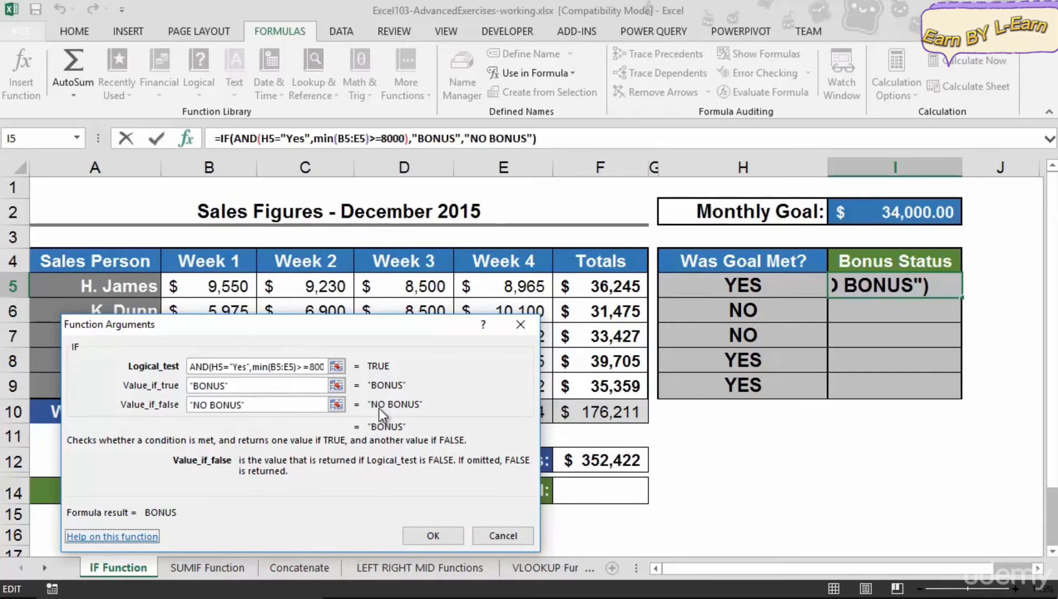
left_click(439, 532)
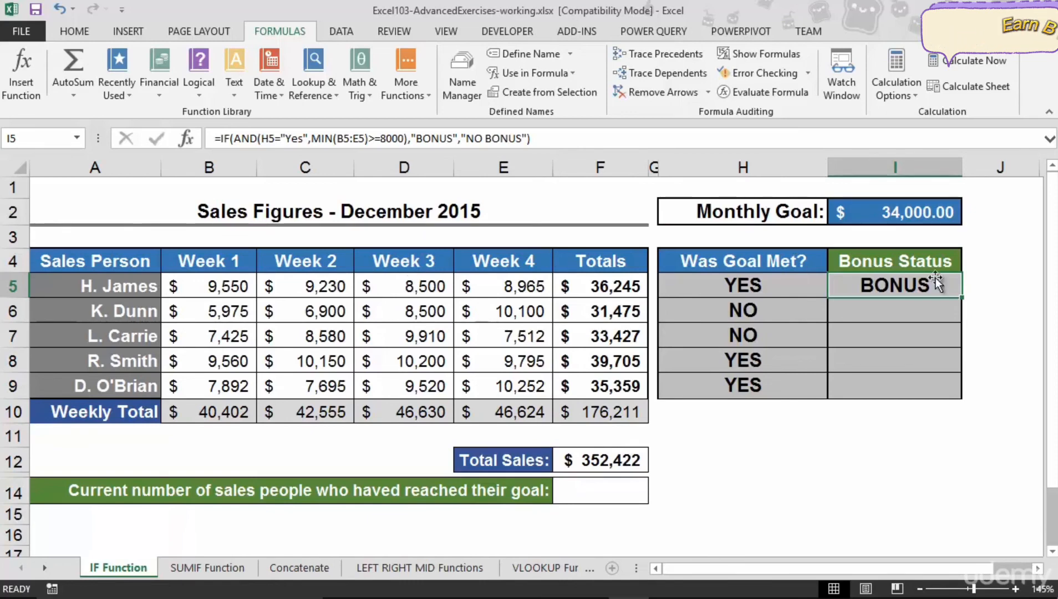
Fill the bonus formula down the Bonus Status column through row 9.
left_click_drag(962, 298, 950, 393)
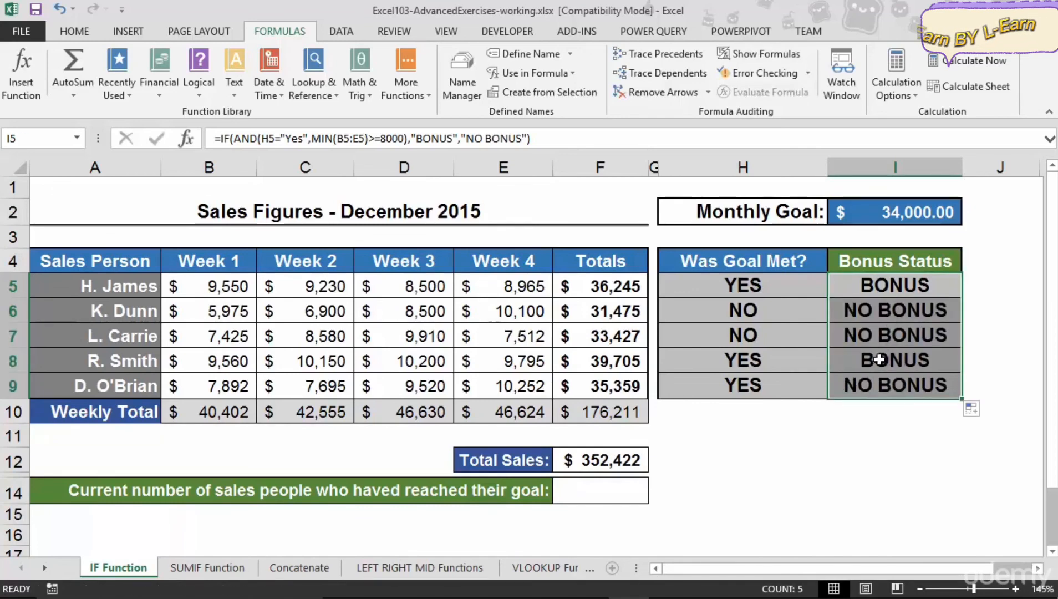
left_click(746, 391)
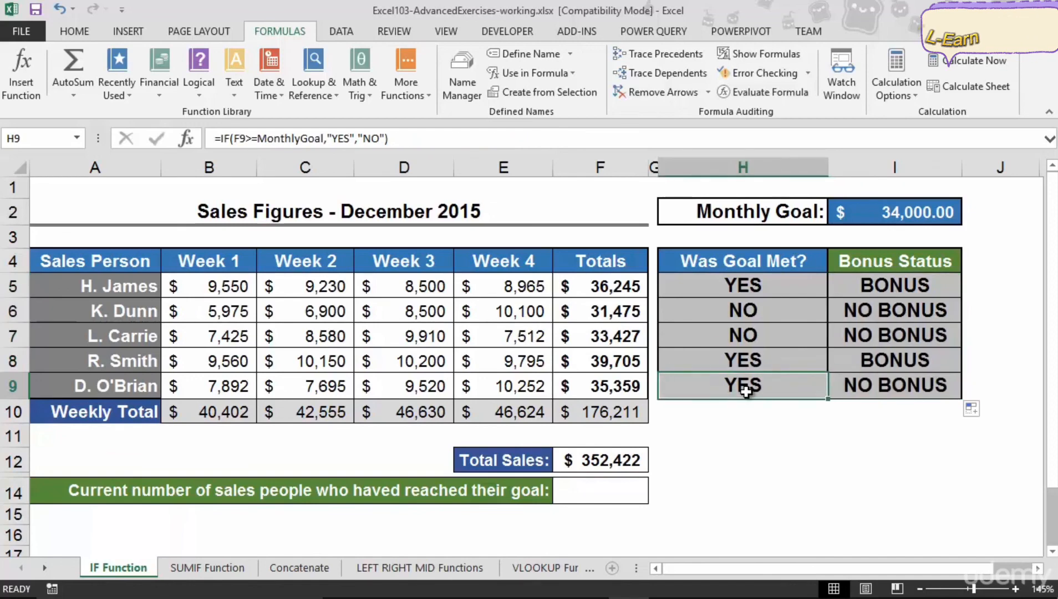